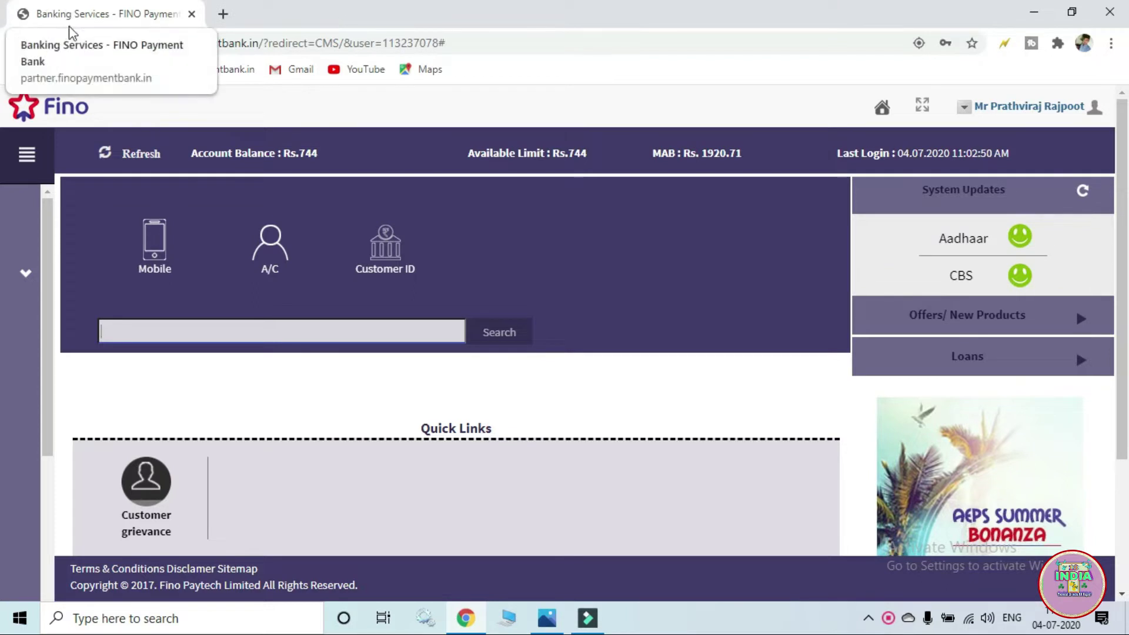
- Launch the Fino Sahyog help app in a new Fino Apps tab from the sidebar
mouse_move(9, 273)
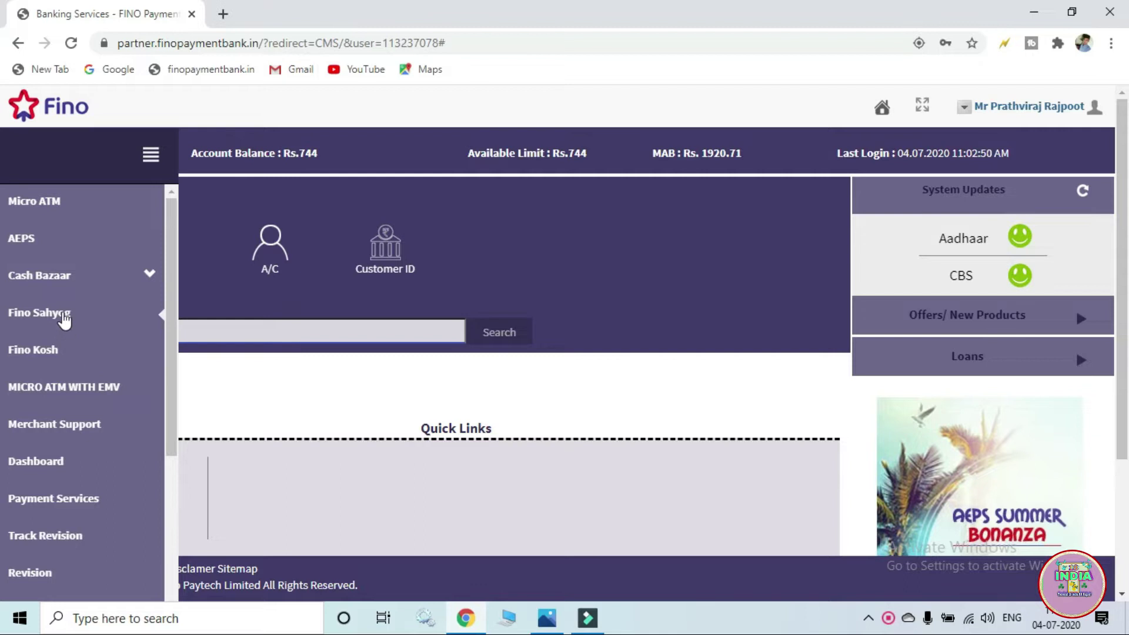
left_click(62, 311)
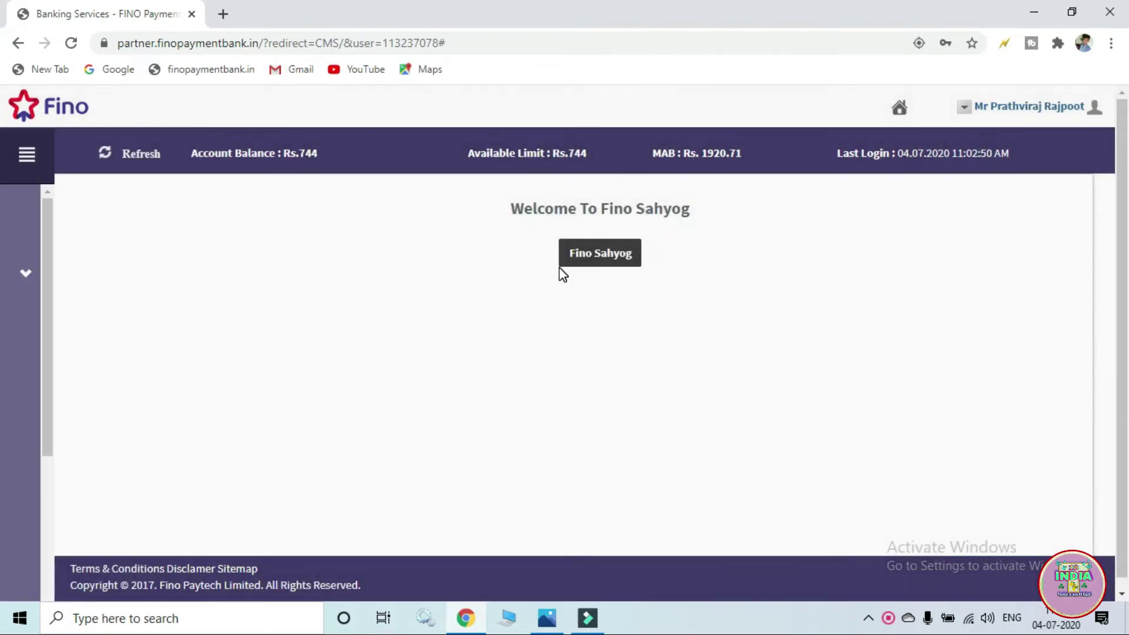
left_click(583, 256)
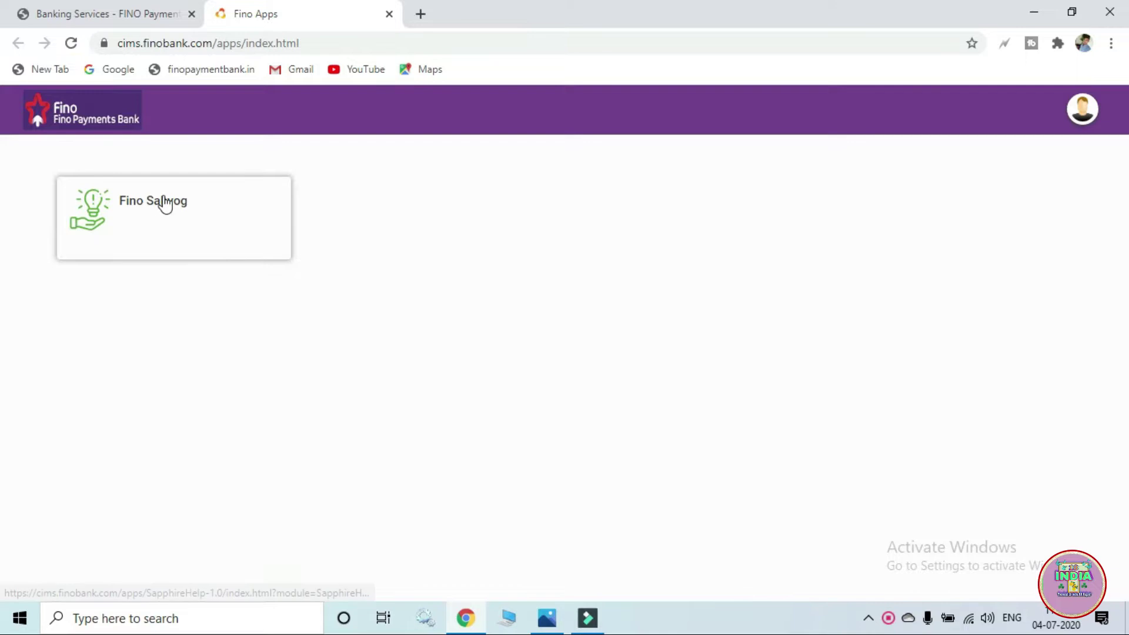
- Read the 'Want to close self BC pool a/c' answer in Fino Sahyog, then close the help tab
left_click(164, 200)
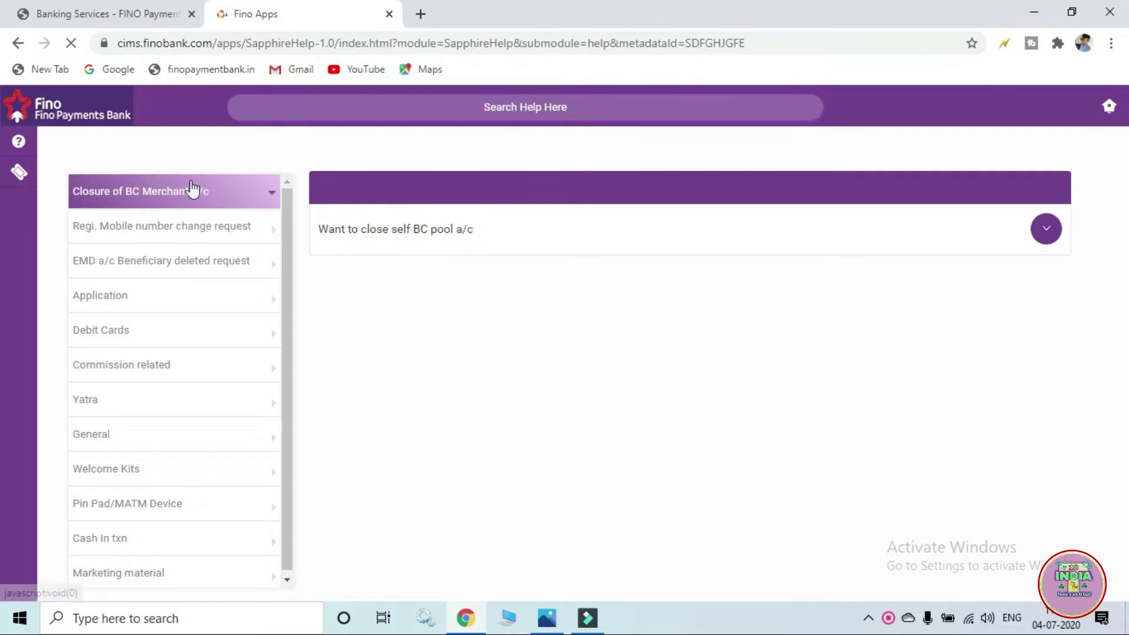
left_click(495, 241)
left_click(1043, 247)
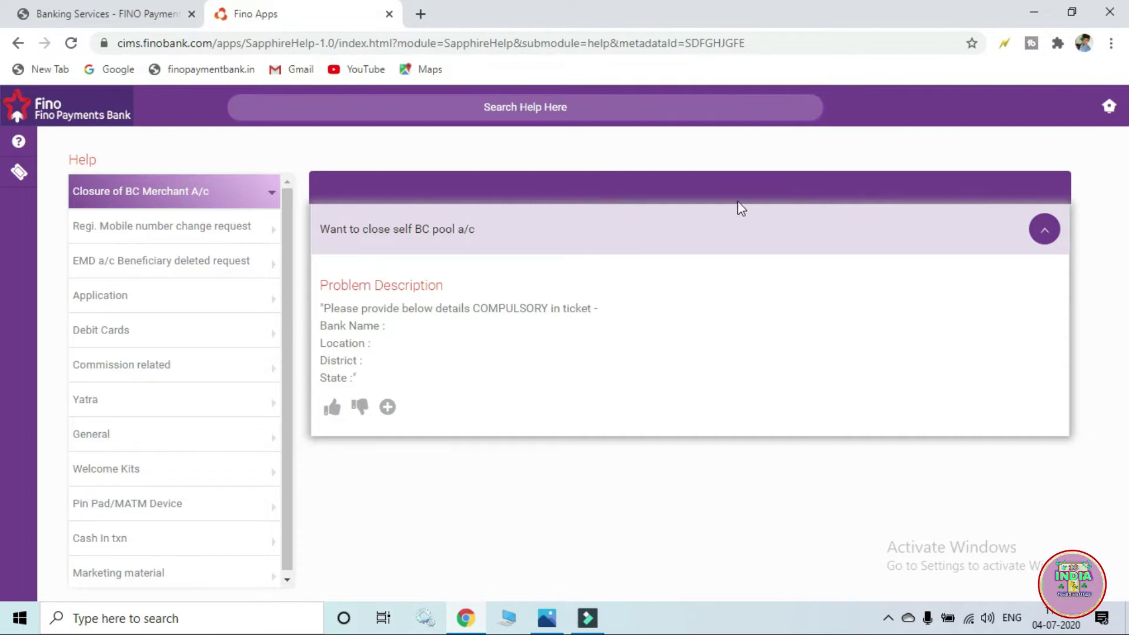
left_click(388, 14)
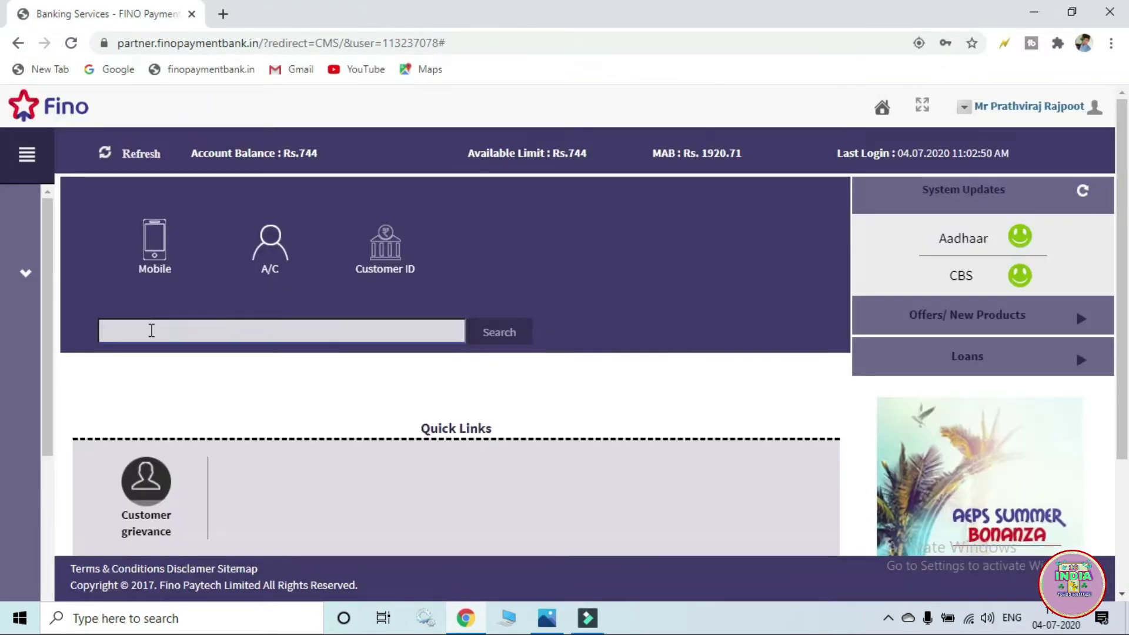
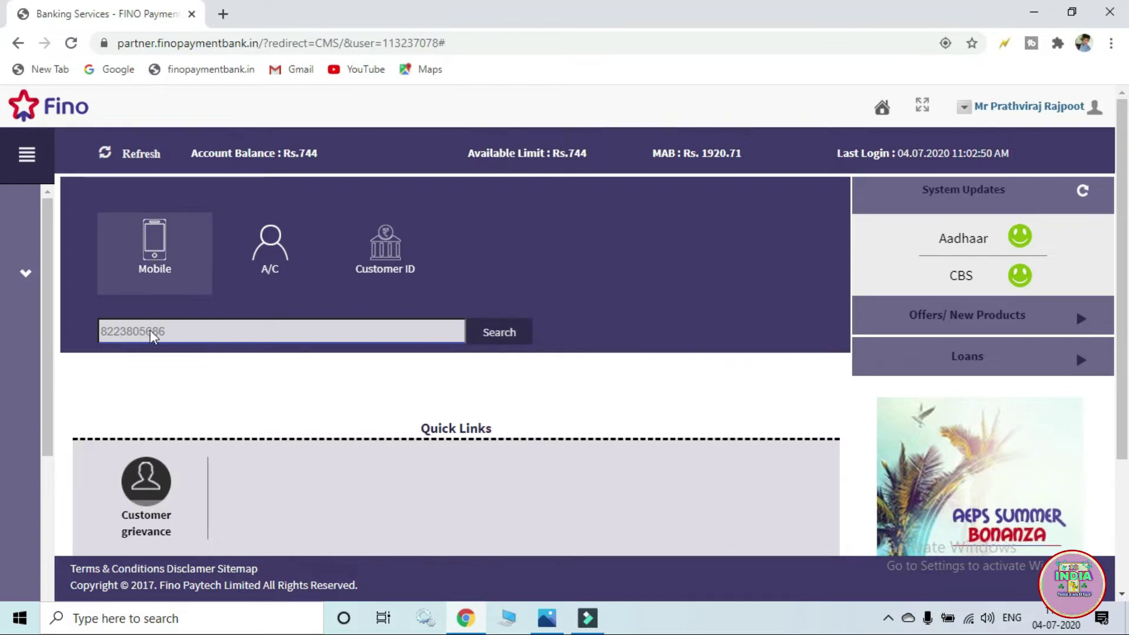
- Search for the customer by their mobile number and select the BC Merchant Account
key("Return")
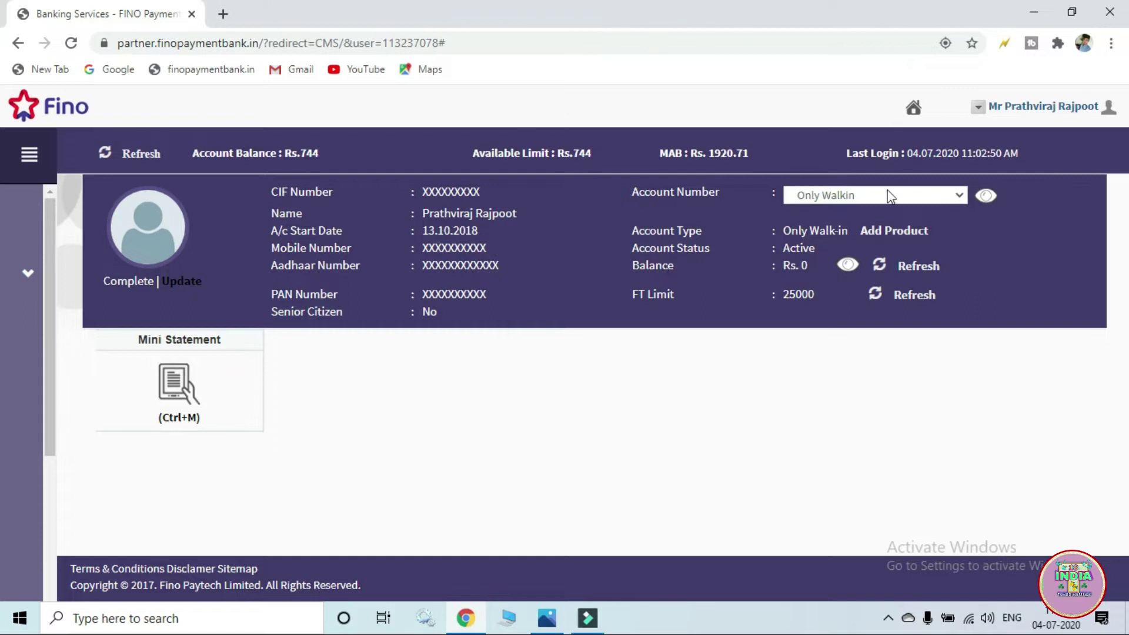
left_click(953, 196)
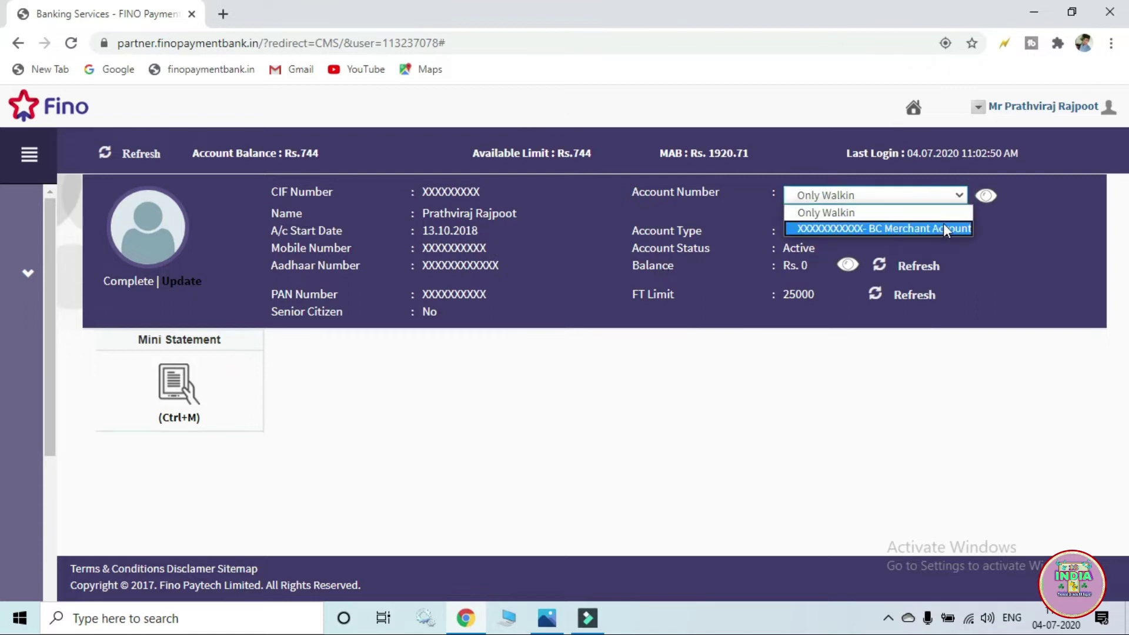
left_click(920, 229)
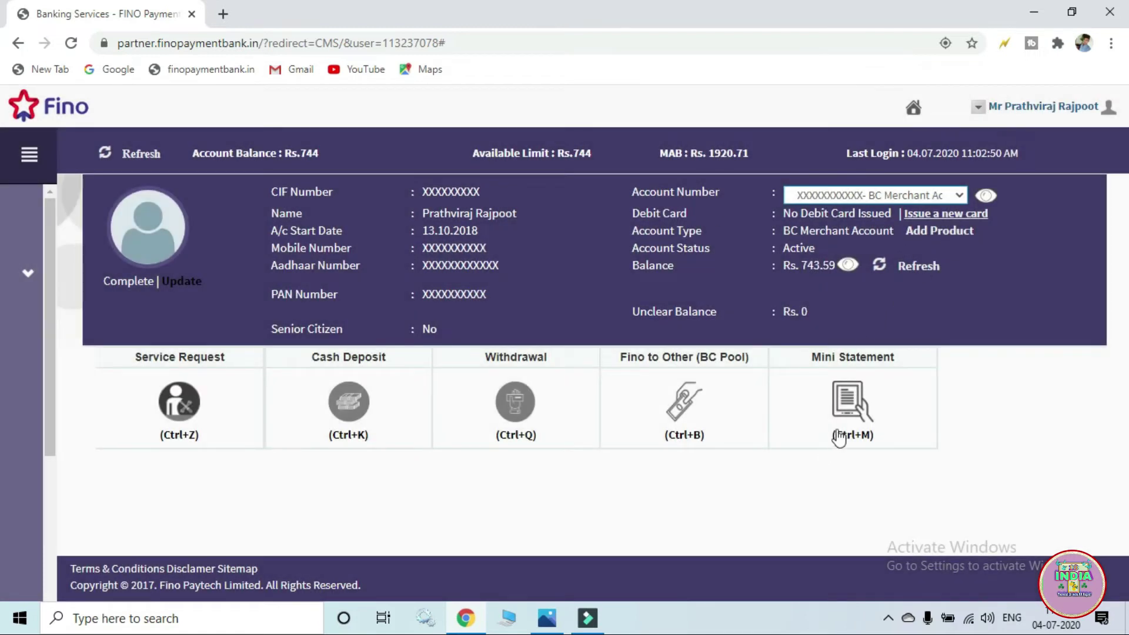
- Start a Fino to Other (BC Pool) fund transfer
left_click(694, 405)
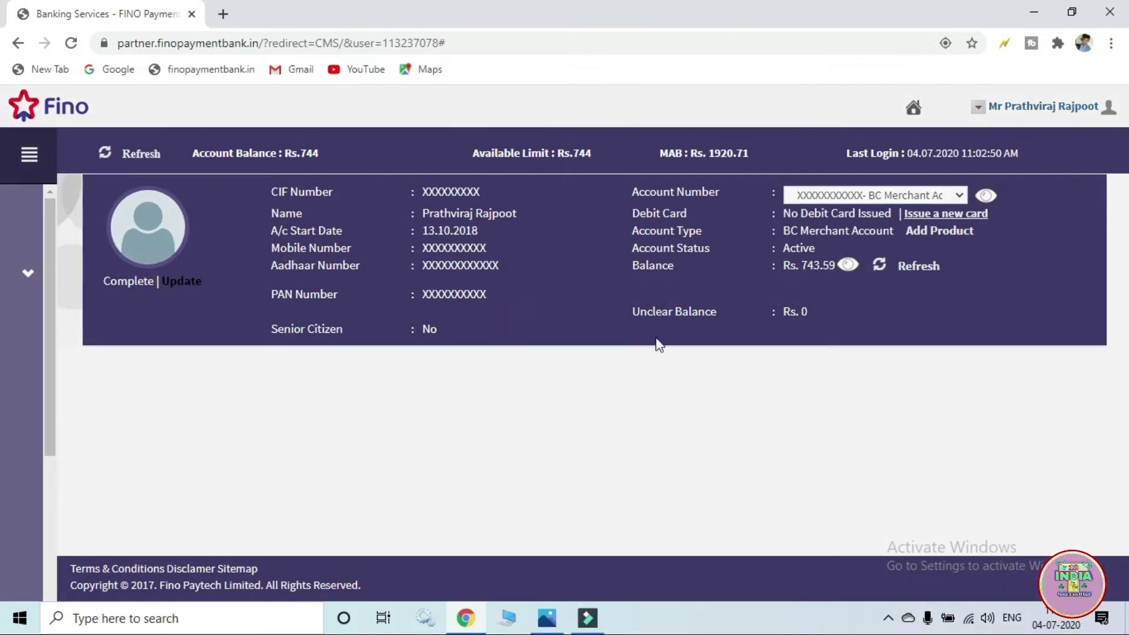
scroll(622, 294, "down", 1)
scroll(627, 291, "down", 3)
scroll(621, 290, "down", 1)
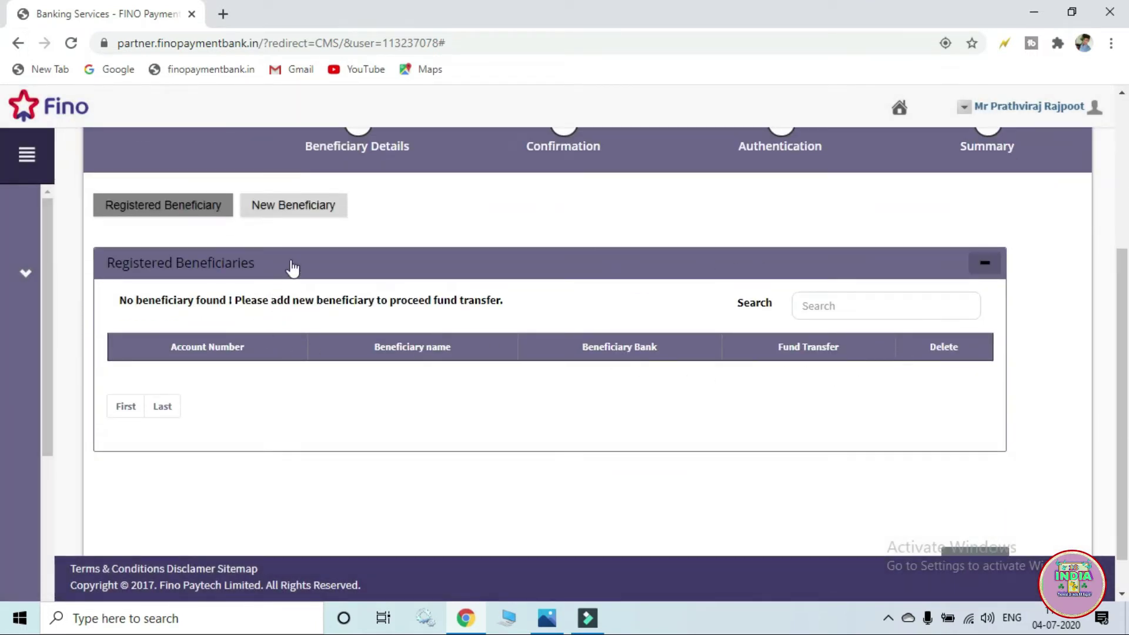
- Add a new beneficiary and enter the beneficiary's account number
left_click(297, 216)
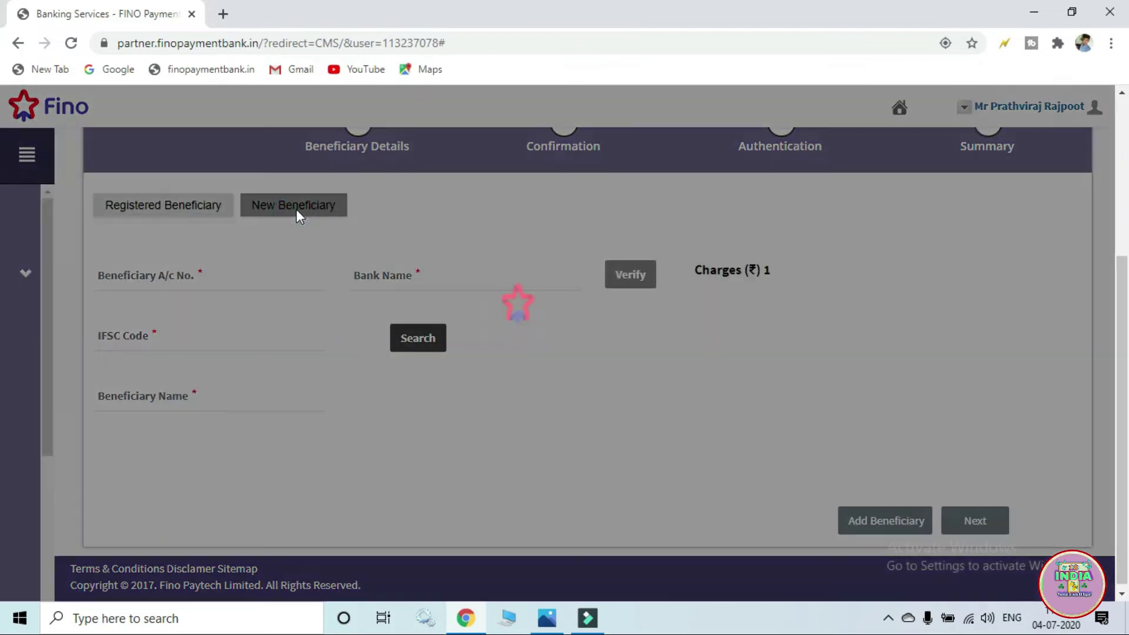
scroll(552, 311, "up", 1)
scroll(529, 303, "up", 1)
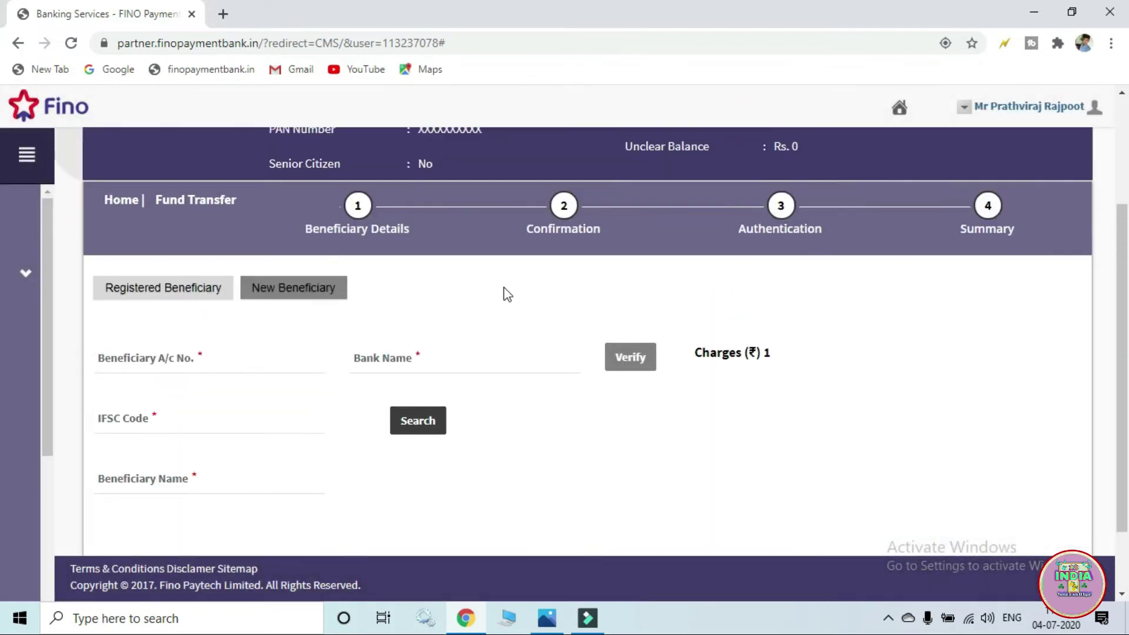
scroll(506, 295, "down", 1)
left_click(143, 272)
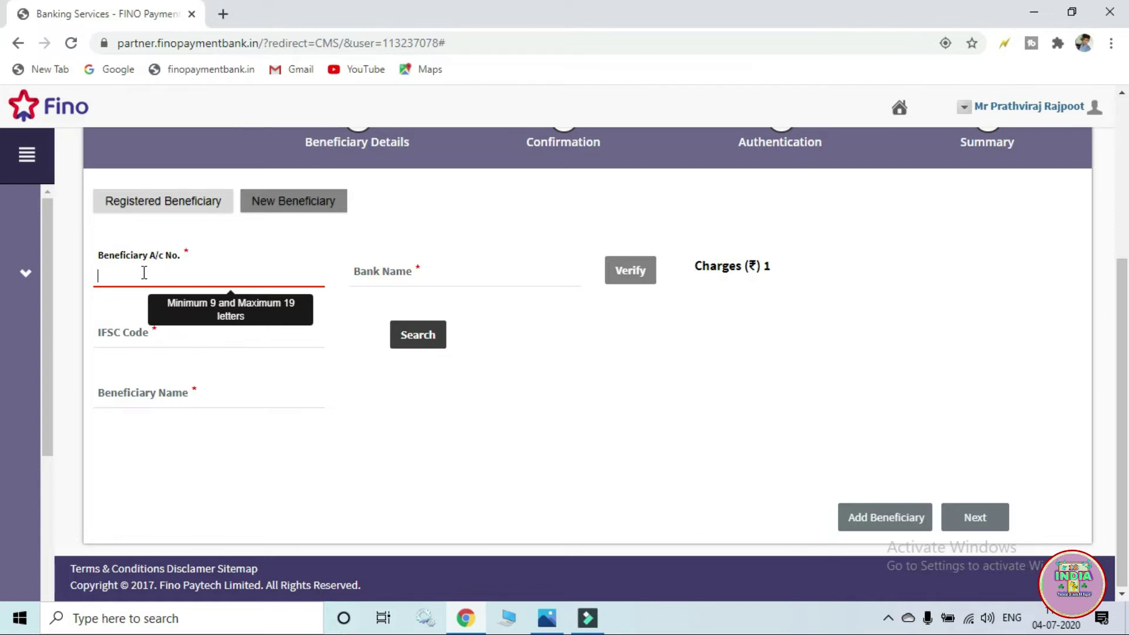
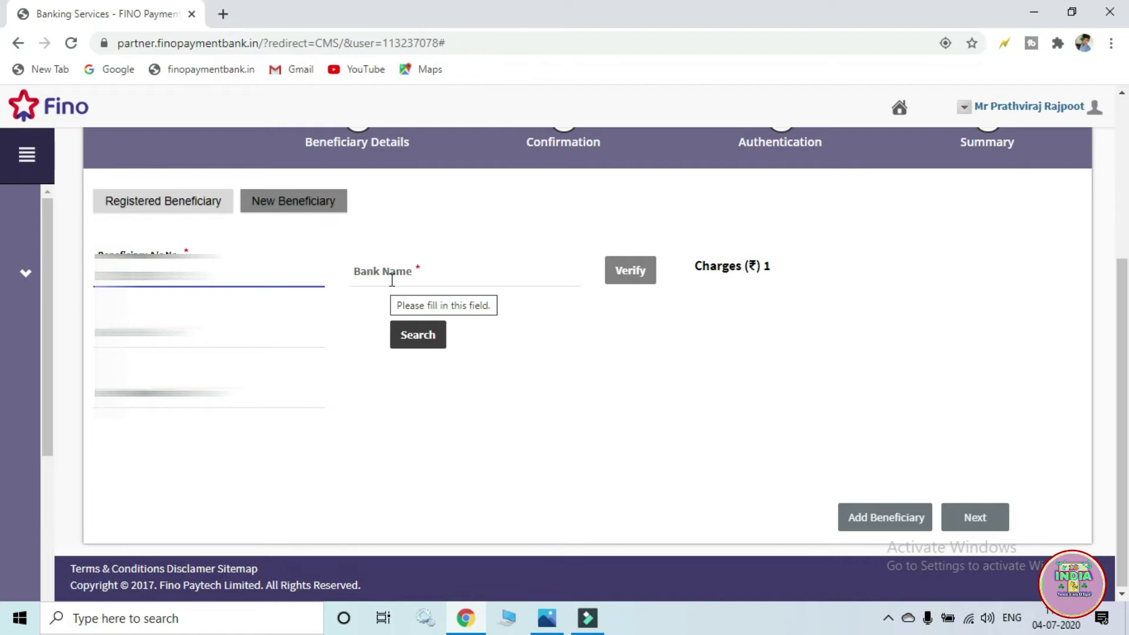
- Set the beneficiary's bank name to STATE BANK OF INDIA
left_click(419, 271)
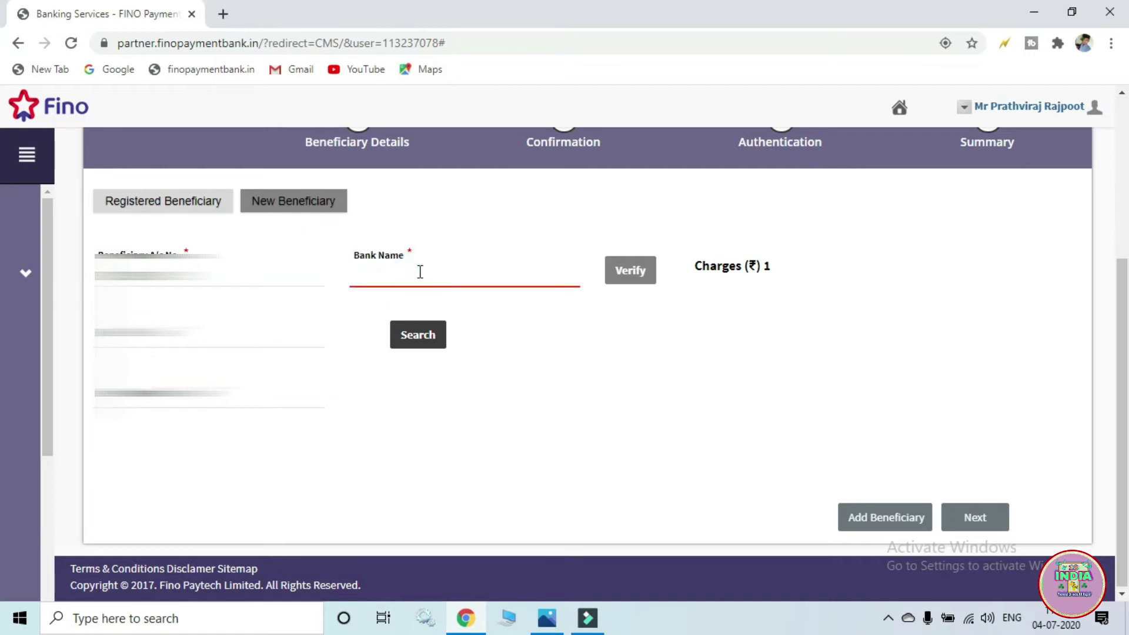
type("st")
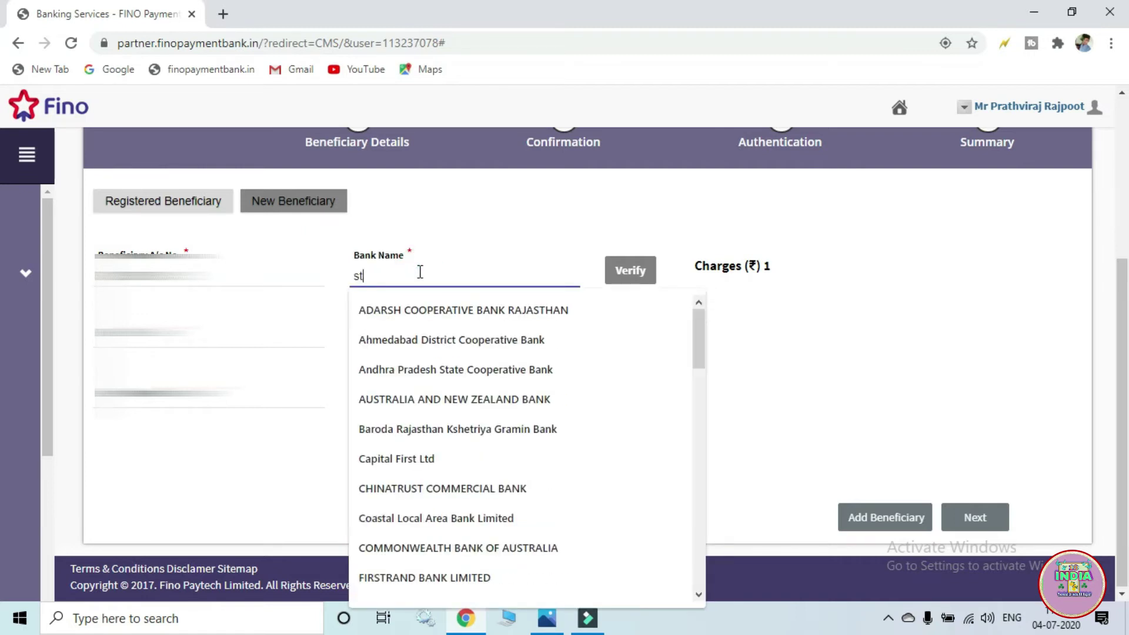
scroll(444, 500, "down", 5)
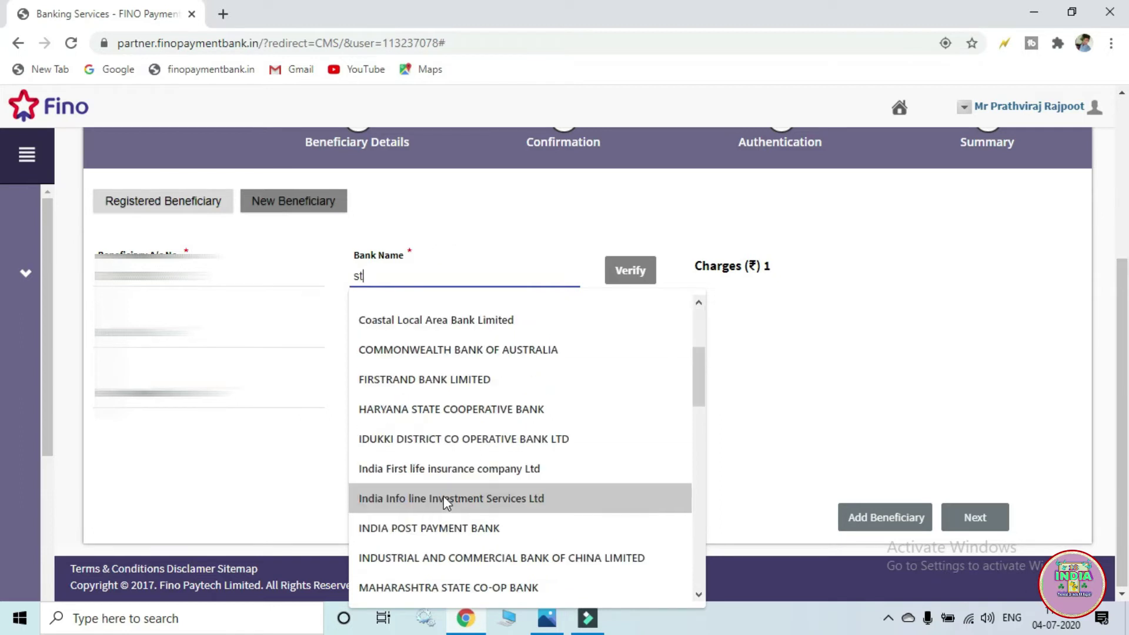
scroll(441, 470, "down", 5)
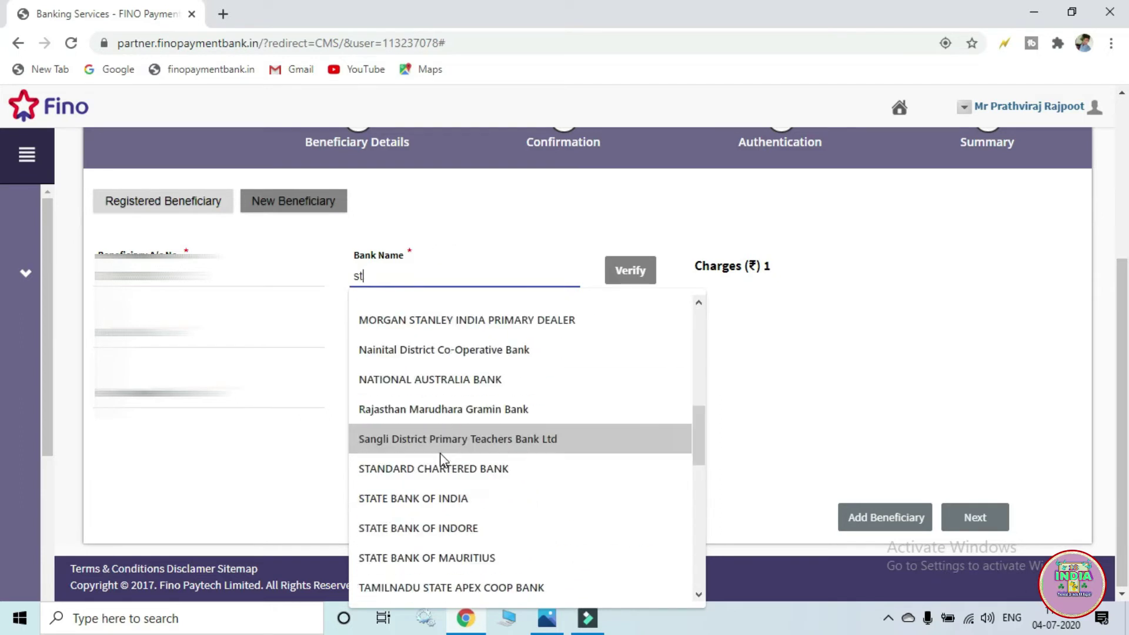
left_click(428, 398)
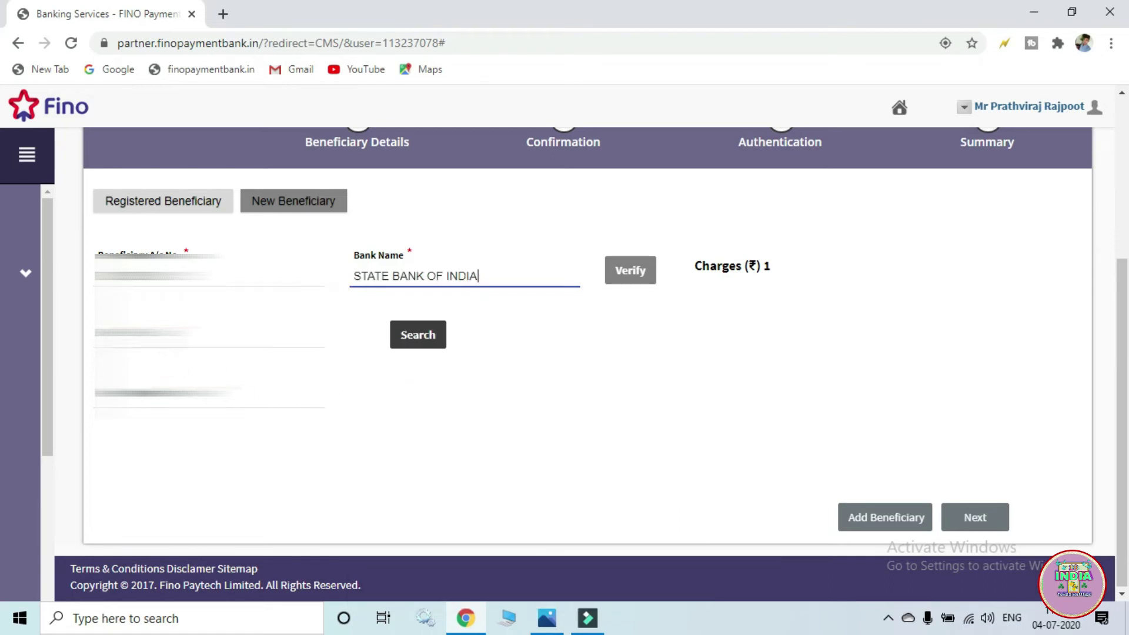
- Look up IFSC SBIN0003259 and accept the STATE BANK OF INDIA Lormi branch details
left_click(177, 336)
type("01")
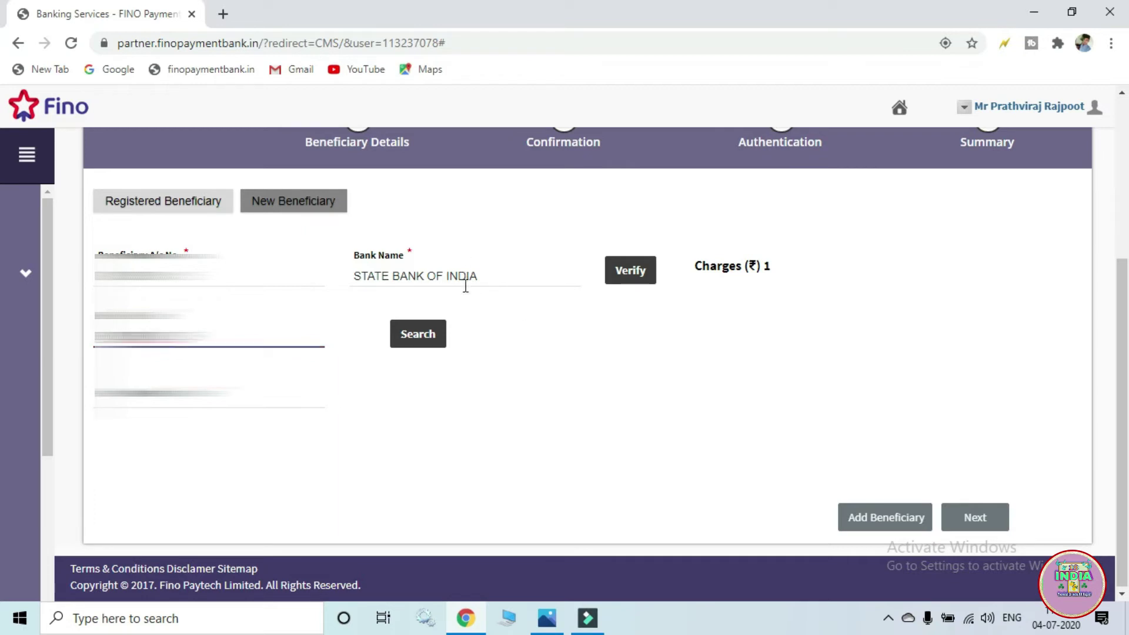
left_click(417, 347)
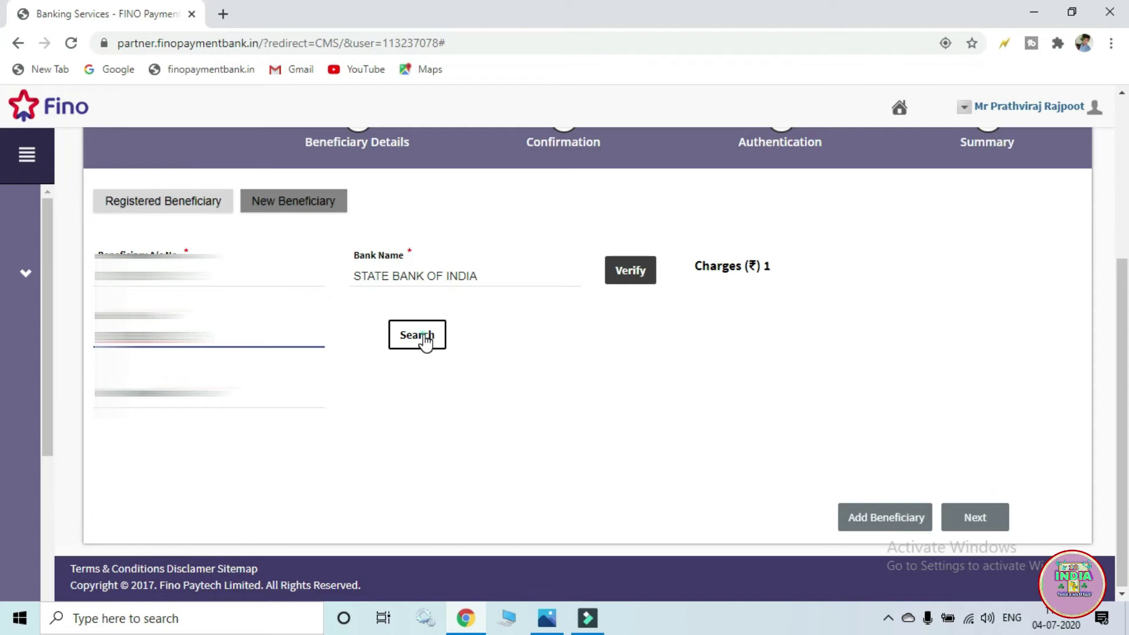
left_click(417, 346)
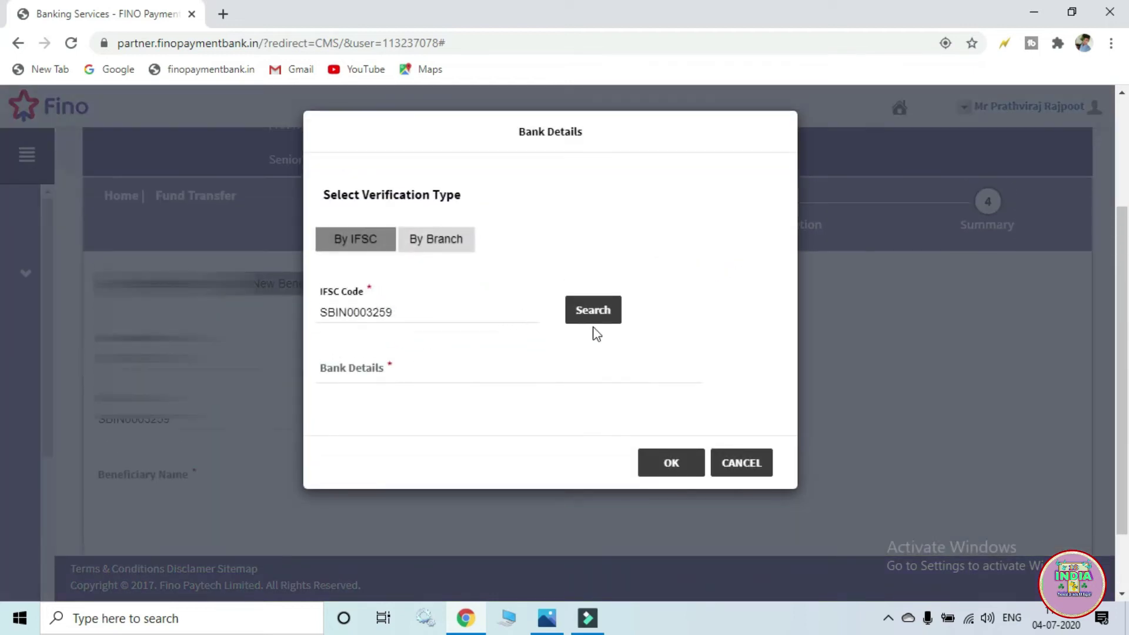
left_click(577, 320)
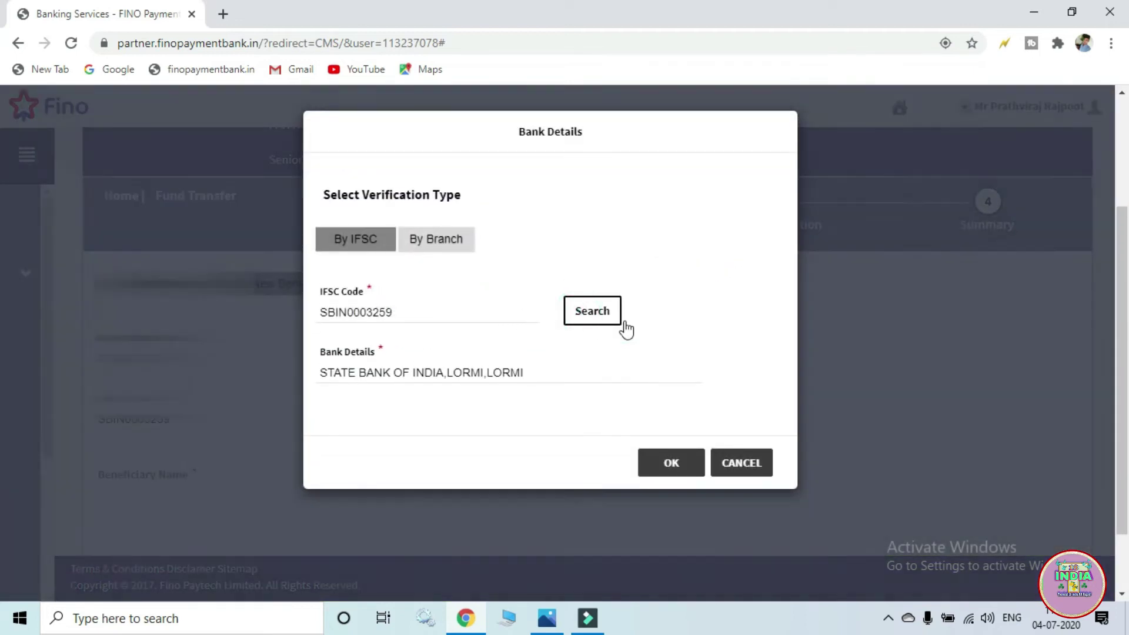
left_click(670, 463)
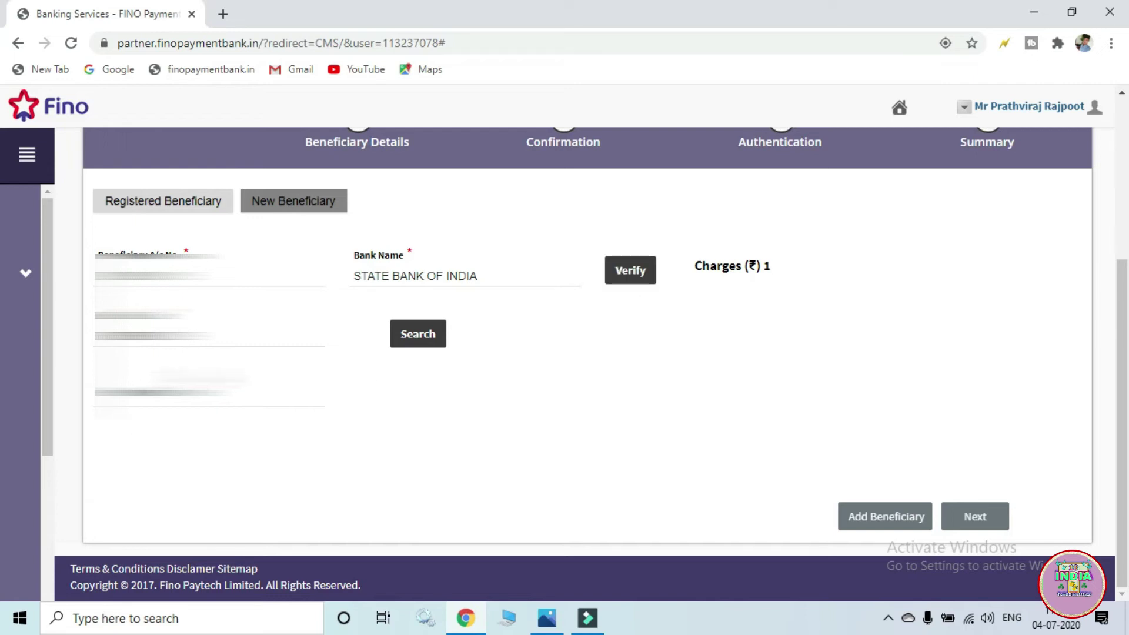
- Enter the beneficiary's name and proceed to the amount step
left_click(209, 392)
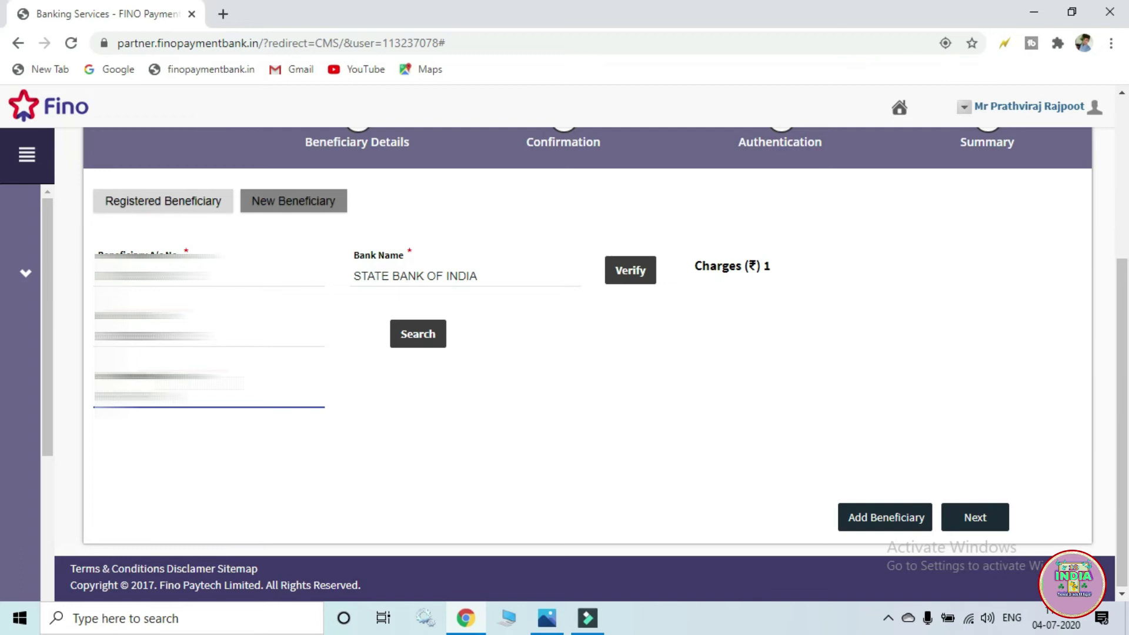
left_click(599, 396)
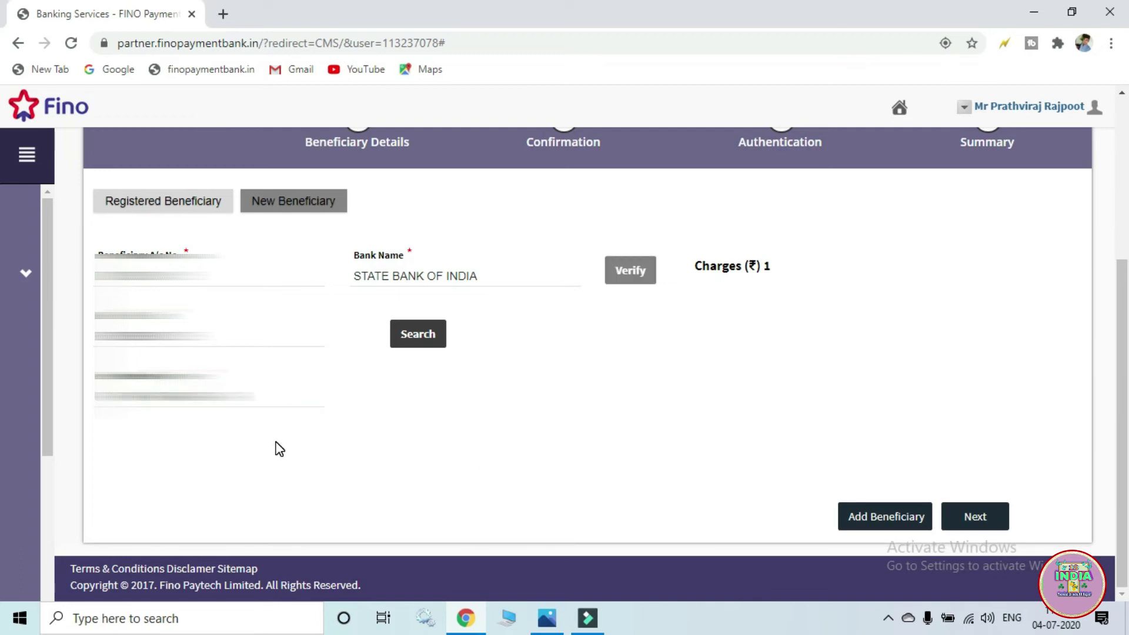
left_click(209, 394)
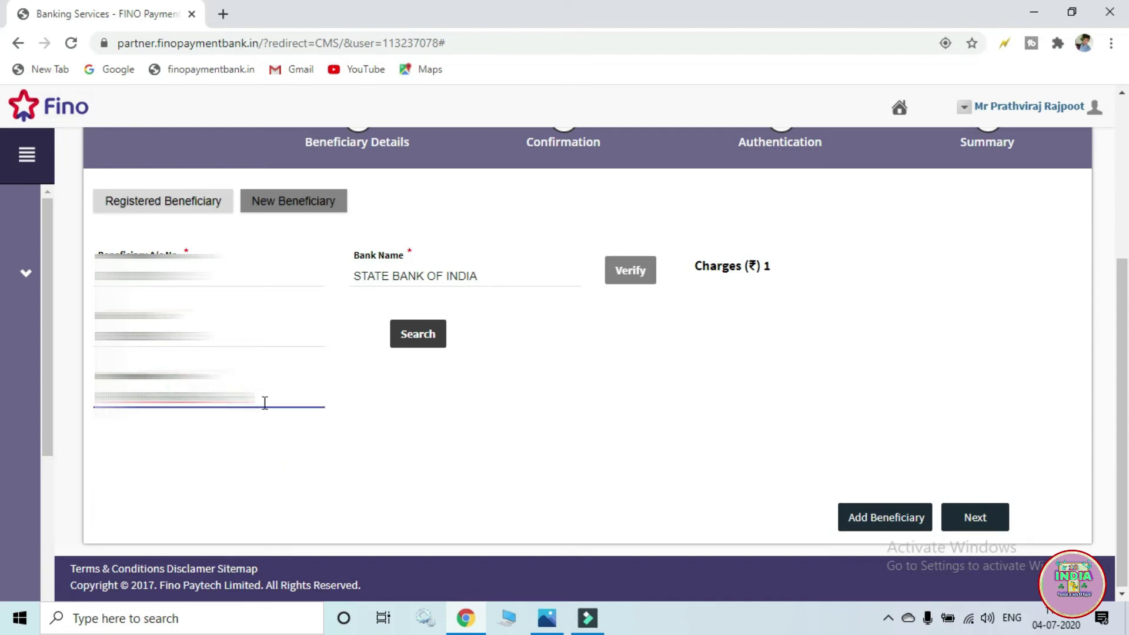
left_click(746, 325)
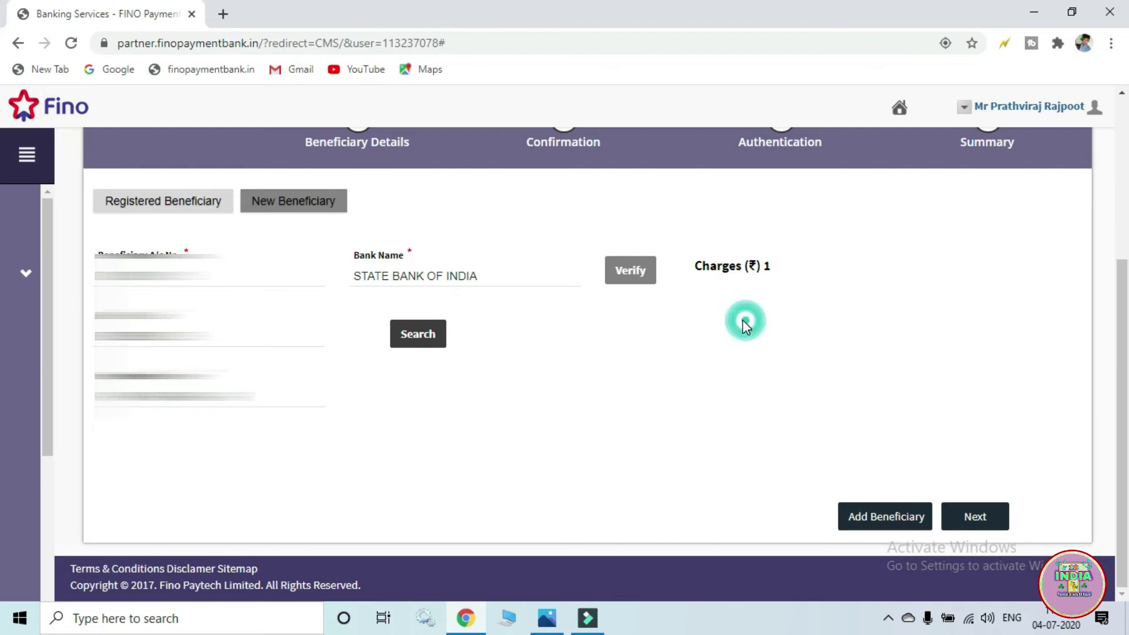
left_click(992, 516)
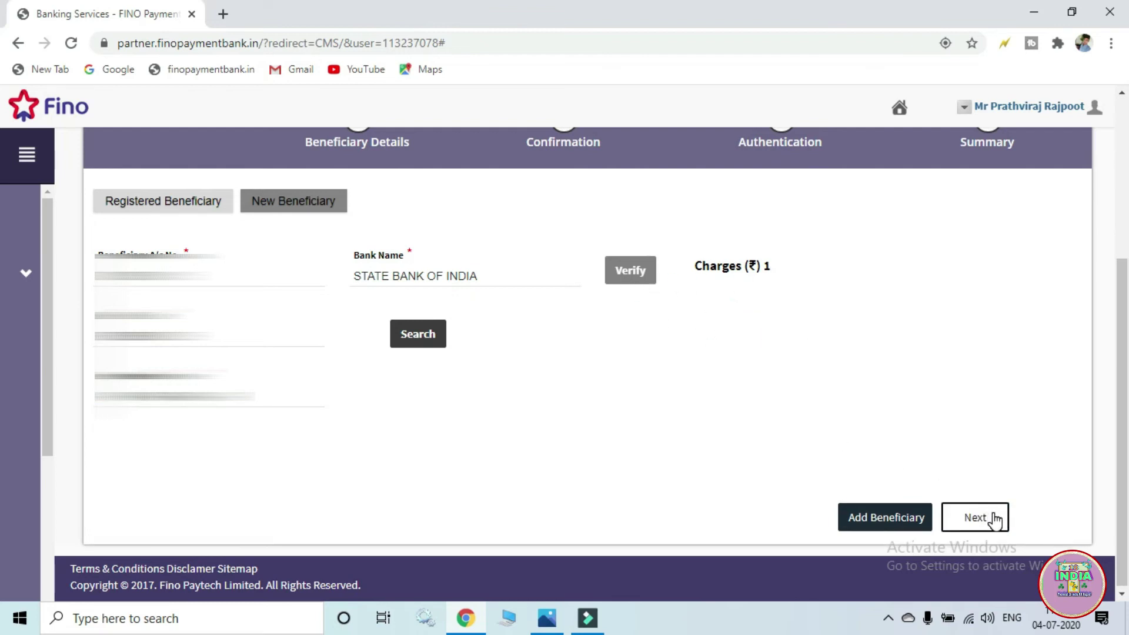
- Set the IMPS transfer amount to 735, giving charges 5 and total debit 740
left_click(159, 413)
key("BackSpace")
type("740")
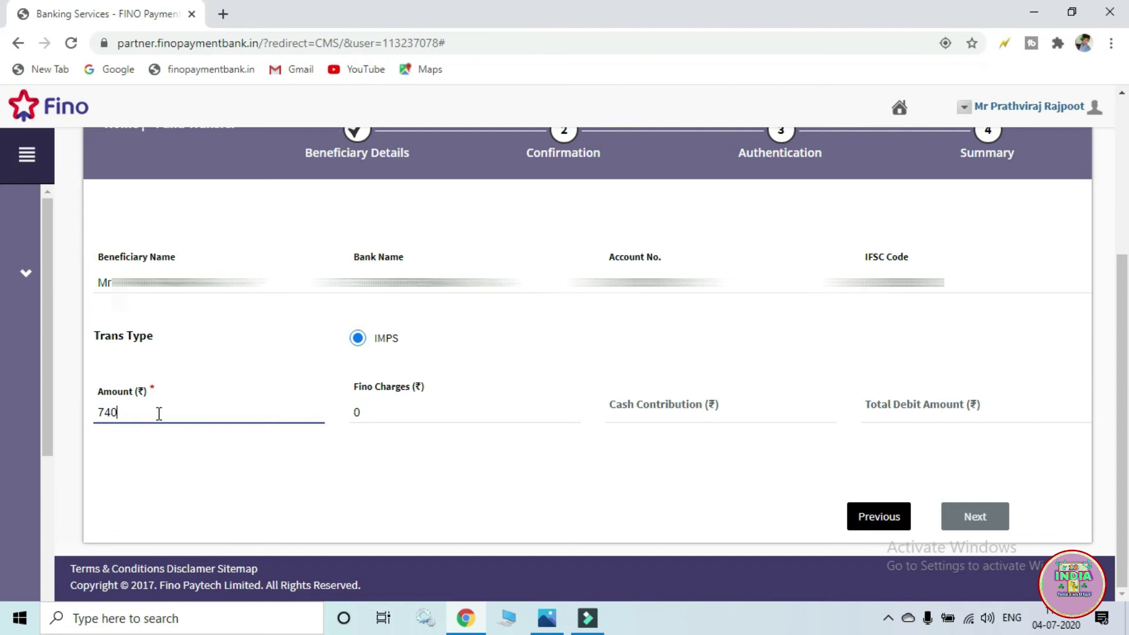
key("BackSpace")
key("BackSpace")
type("745")
key("BackSpace")
key("BackSpace")
key("BackSpace")
type("735")
left_click(490, 411)
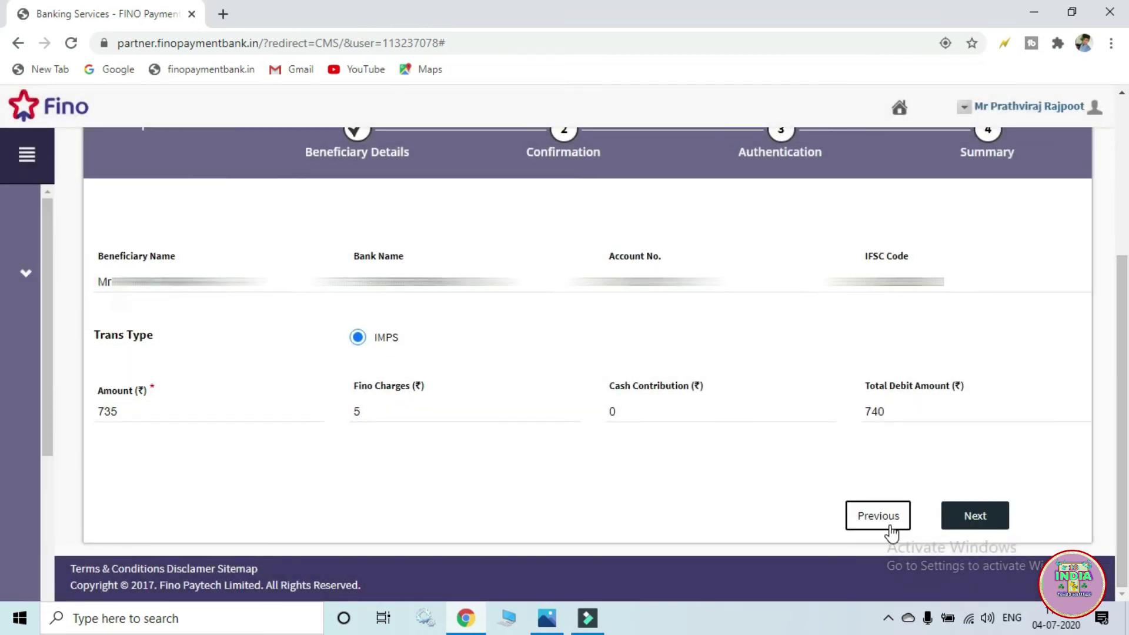
- Review the transfer summary on the Confirmation page and confirm it
left_click(994, 520)
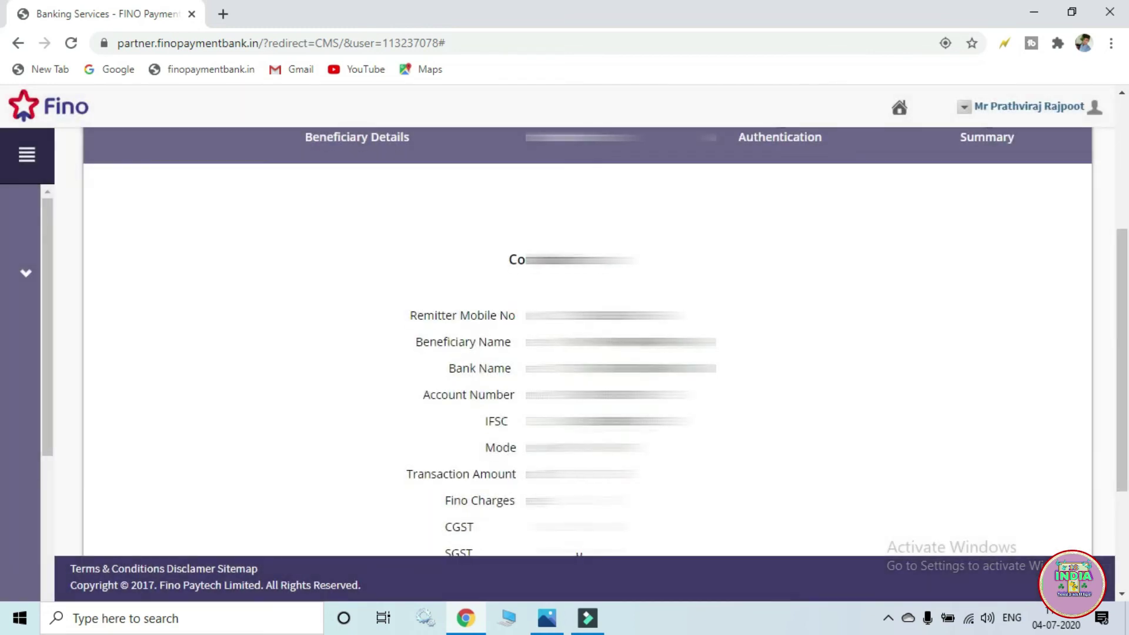
scroll(764, 465, "down", 1)
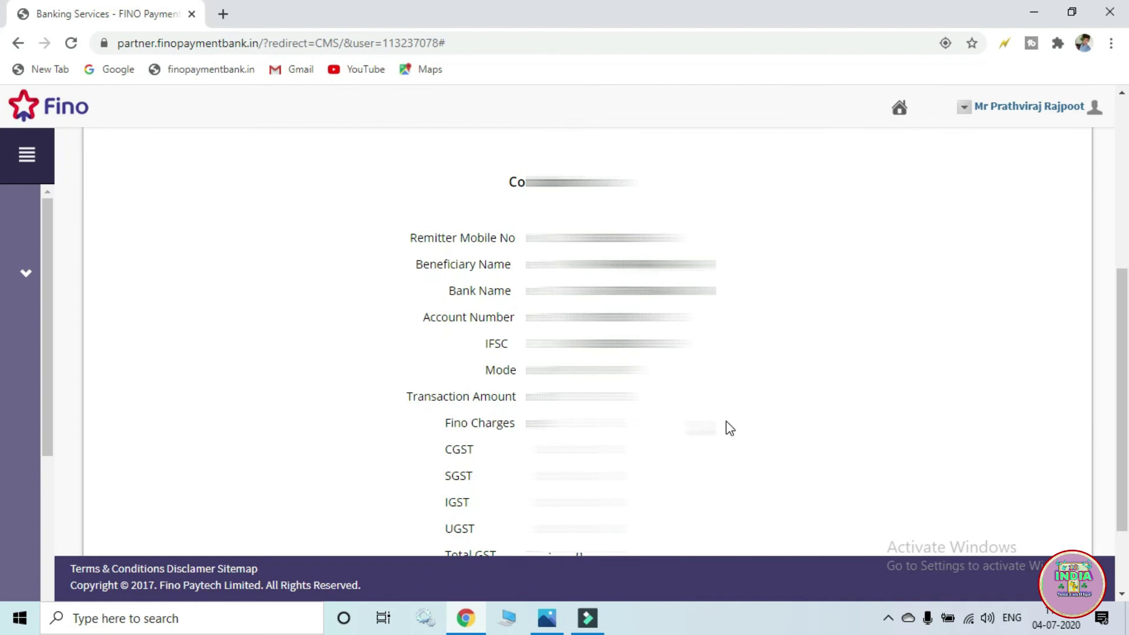
scroll(721, 418, "down", 2)
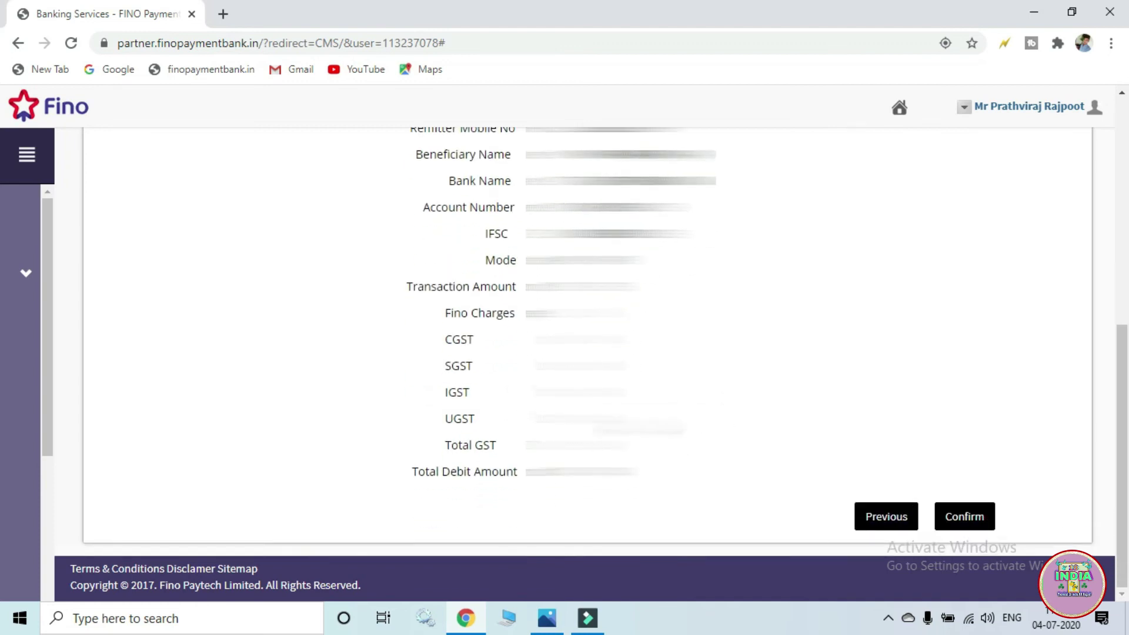
scroll(721, 419, "up", 4)
scroll(587, 341, "down", 4)
left_click(946, 515)
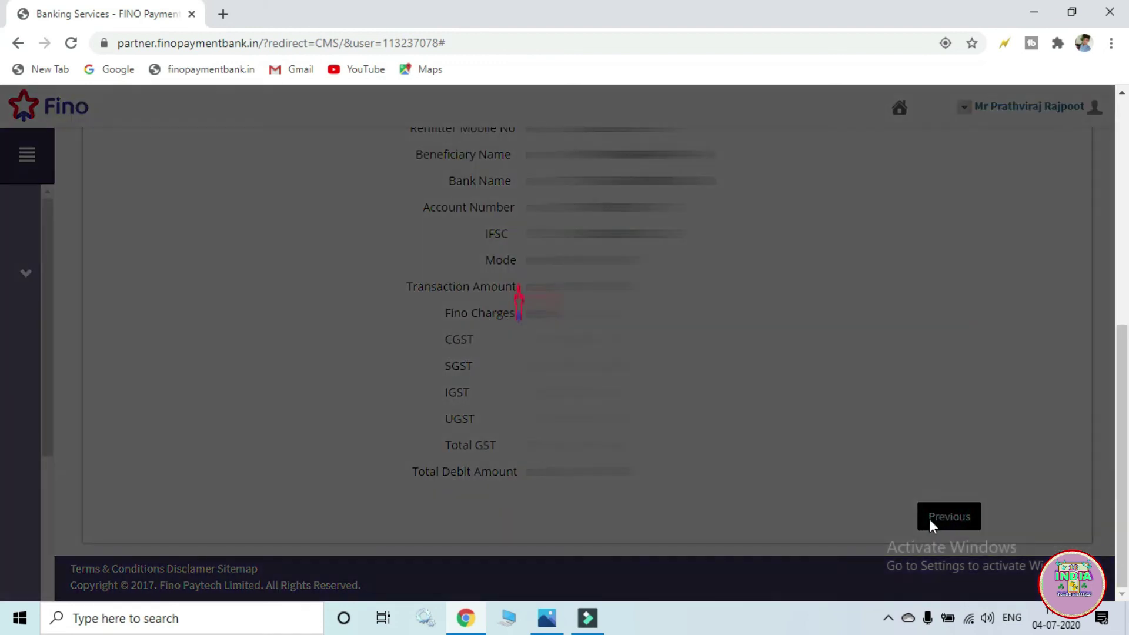
left_click(524, 343)
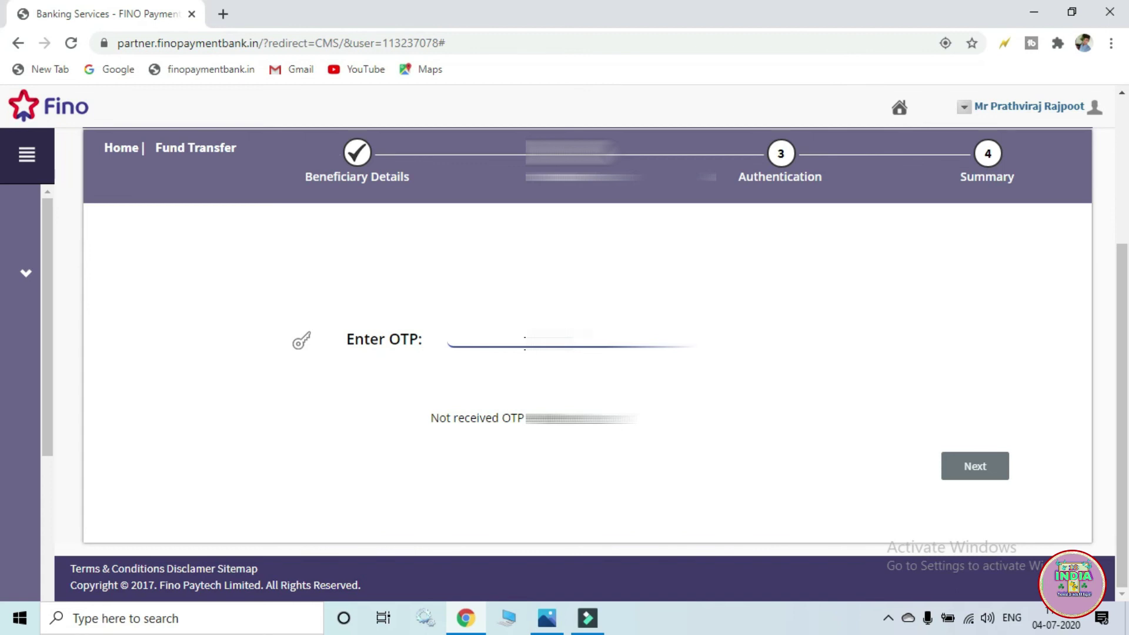
- Submit the OTP and review the transaction receipt with GST, RRN and reference number
left_click(980, 464)
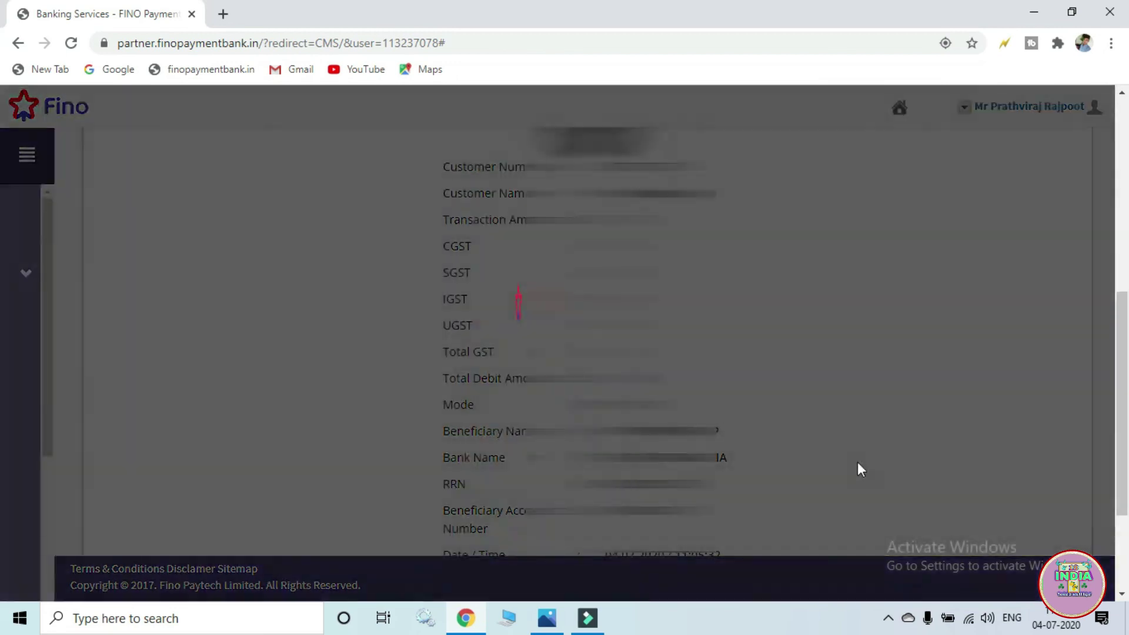
scroll(573, 340, "up", 5)
scroll(573, 341, "down", 7)
scroll(573, 341, "up", 3)
scroll(573, 341, "down", 3)
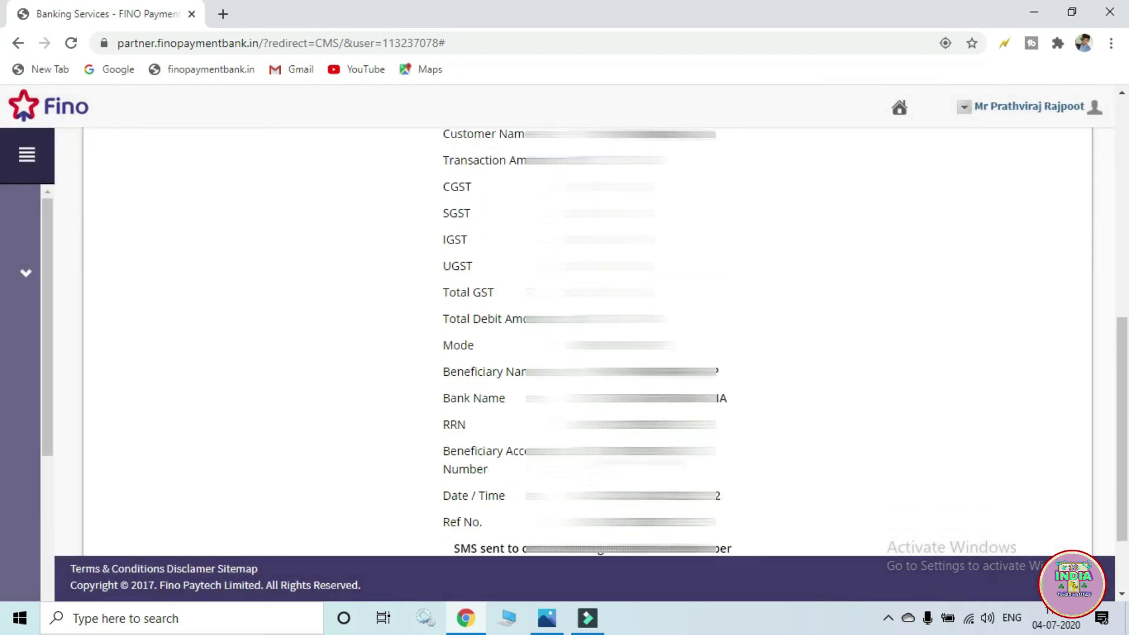
scroll(573, 341, "up", 3)
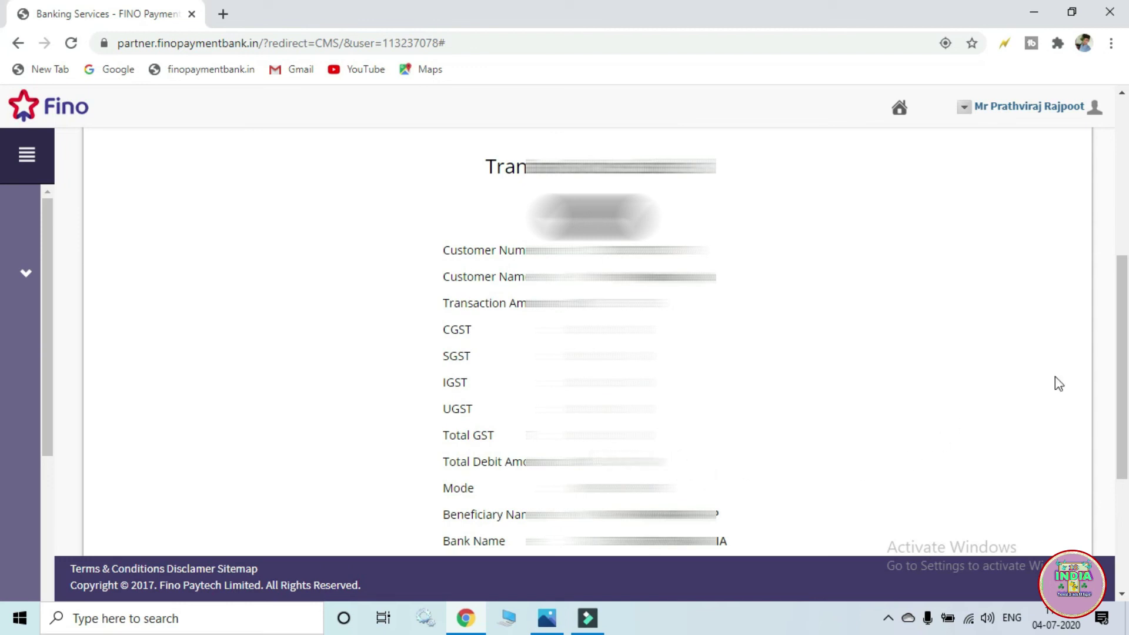